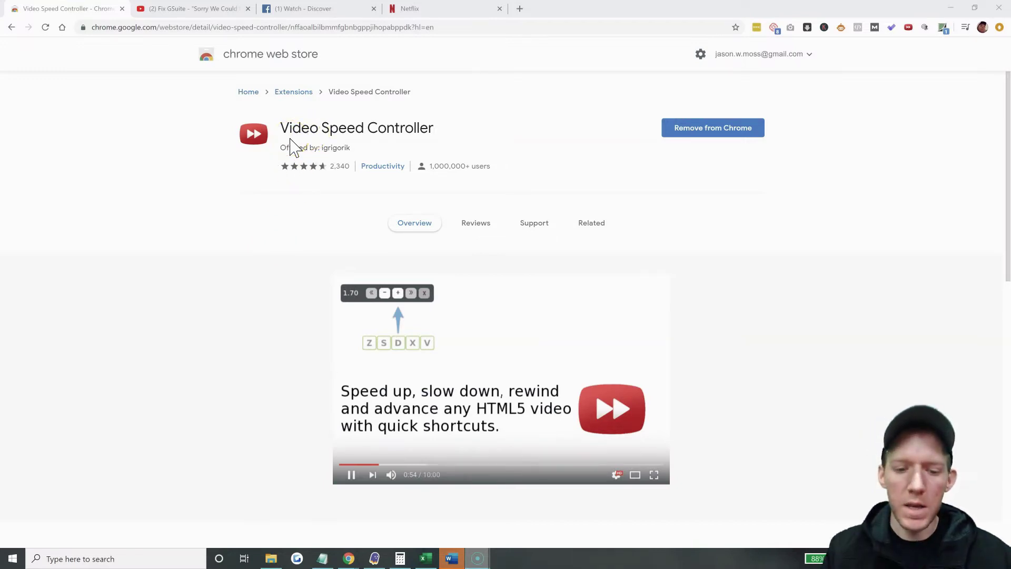
Play the G Suite profile-photo tutorial on YouTube and show its Playback speed options
left_click(204, 187)
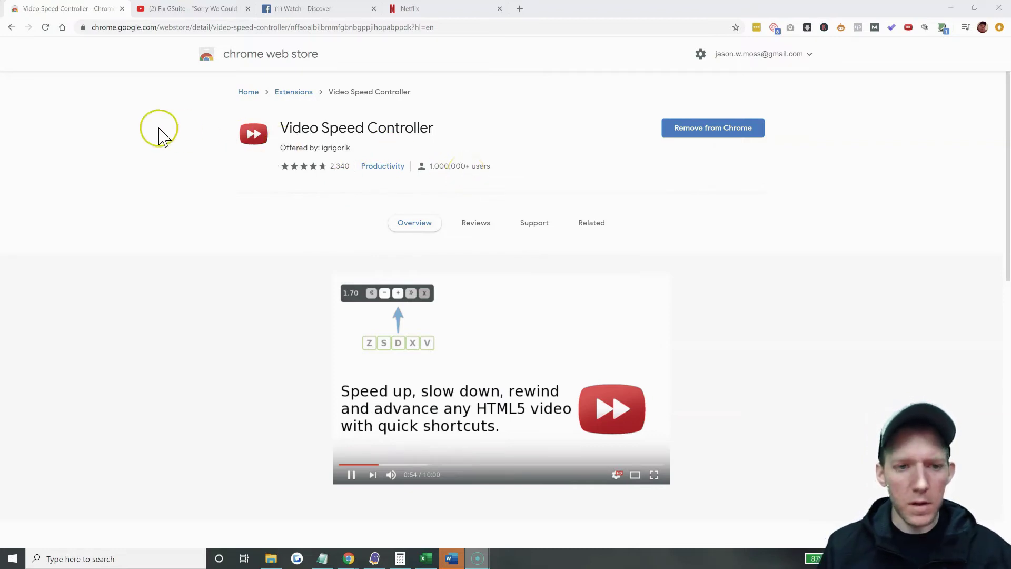
left_click(189, 15)
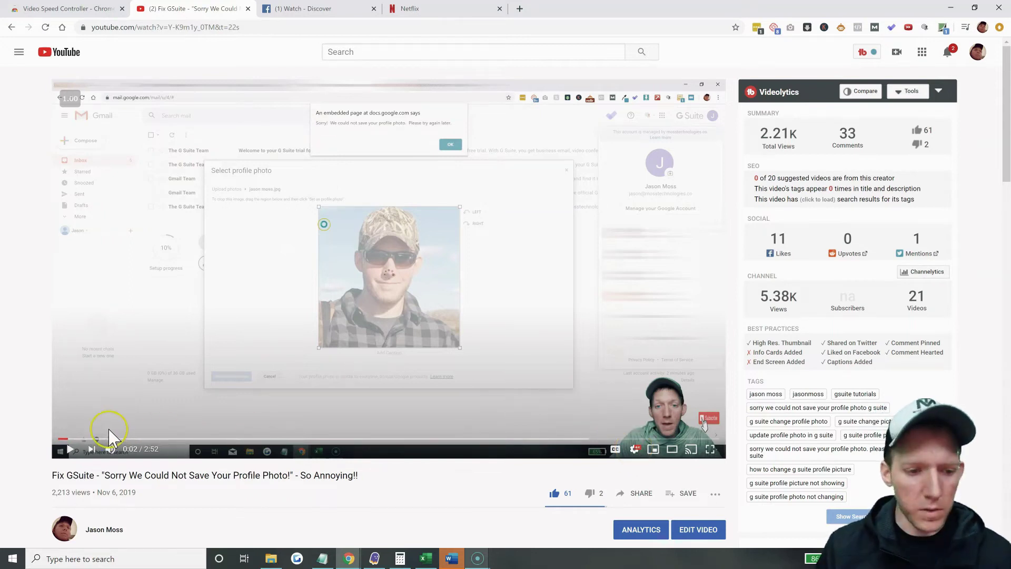
left_click(72, 452)
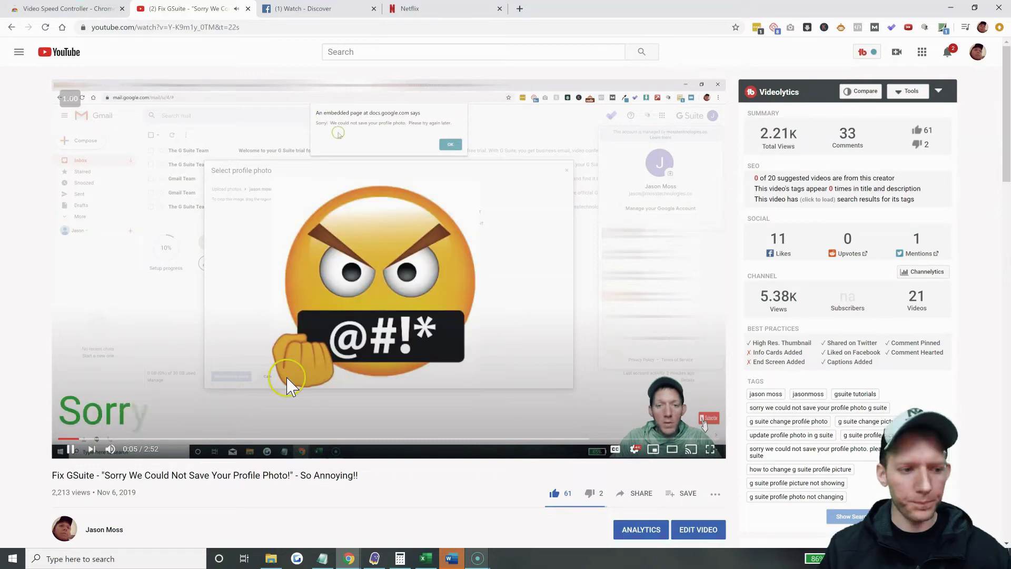
left_click(634, 451)
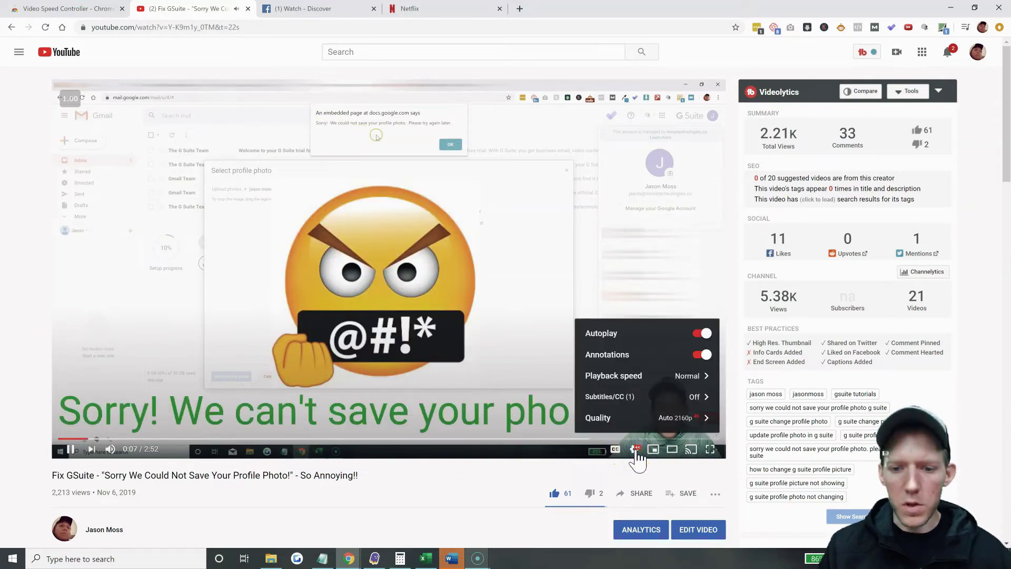
left_click(680, 379)
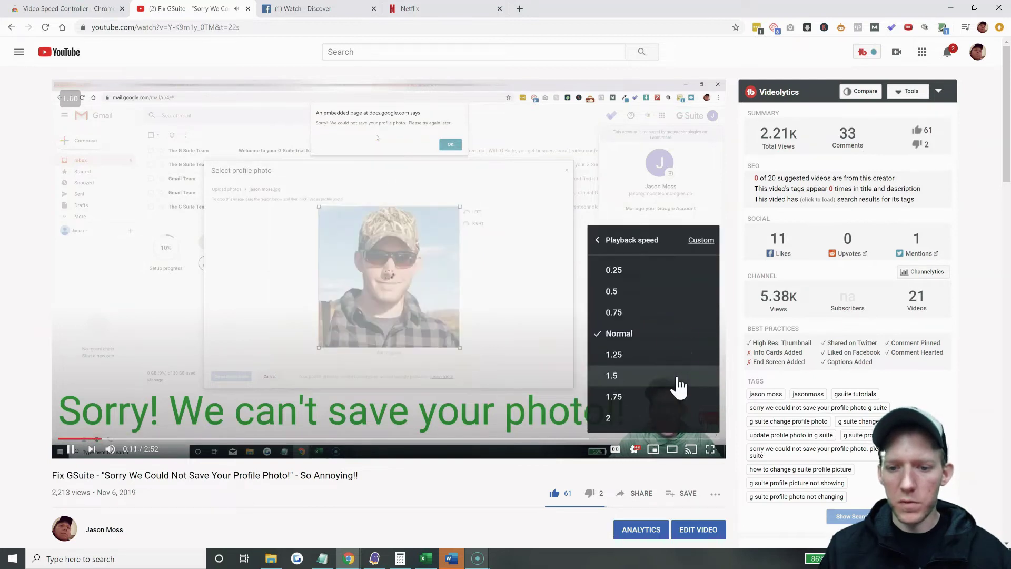
left_click(399, 473)
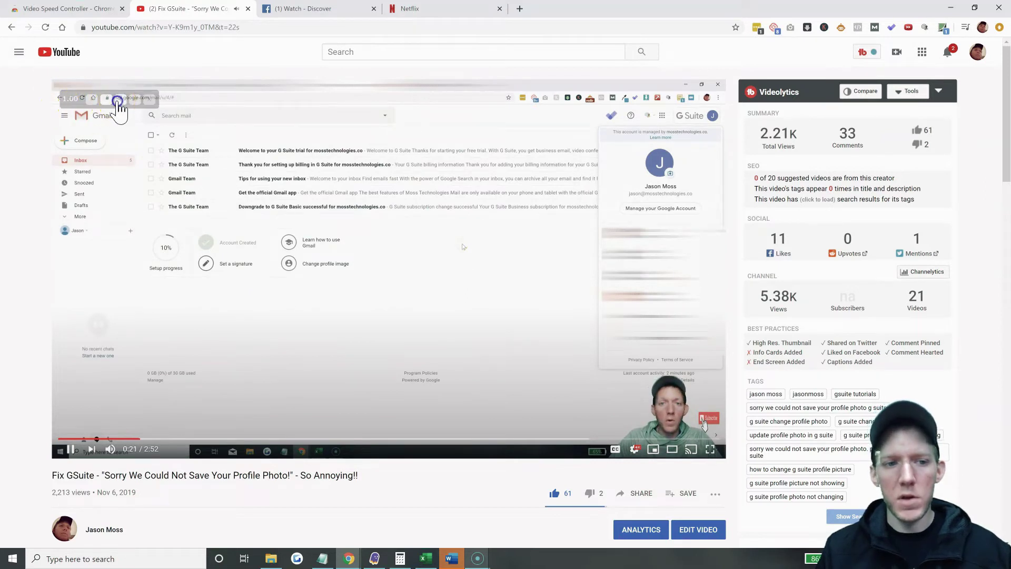
Raise the tutorial's speed to 1.80 with the speed overlay, then lower it to 1.50
left_click(118, 101)
left_click(118, 101)
left_click(118, 101)
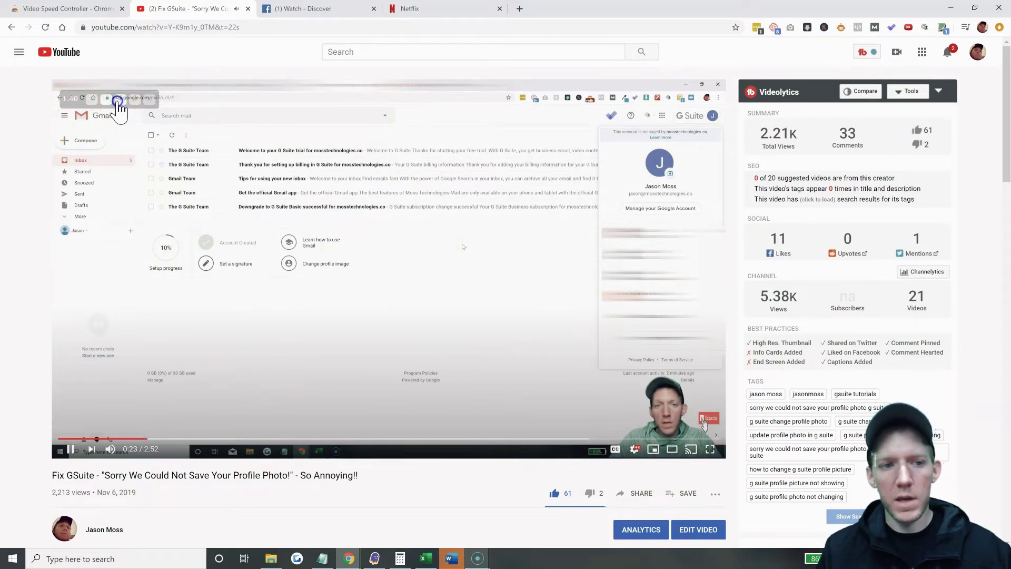
left_click(118, 101)
left_click(118, 101)
left_click(118, 102)
left_click(118, 102)
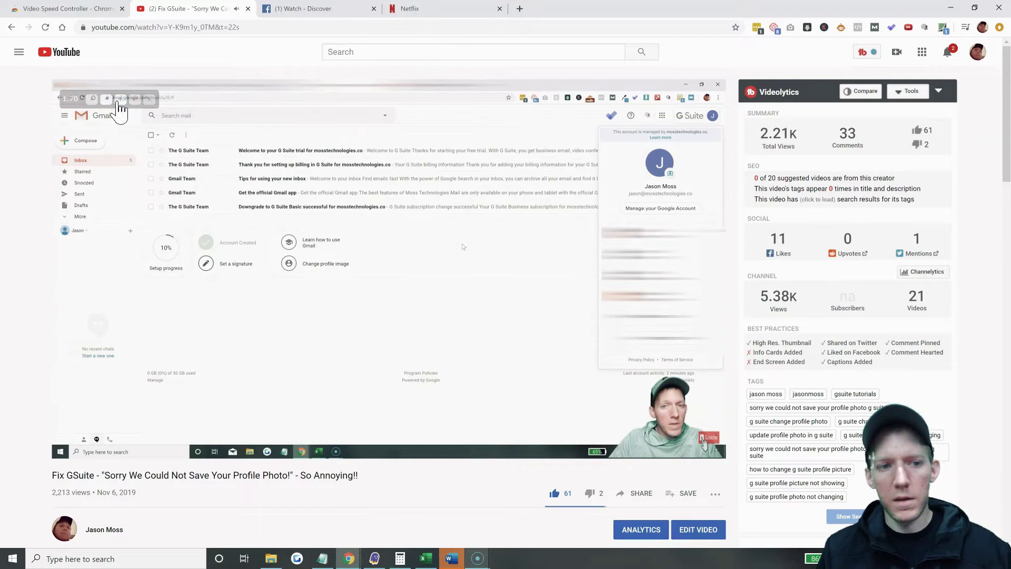
left_click(118, 102)
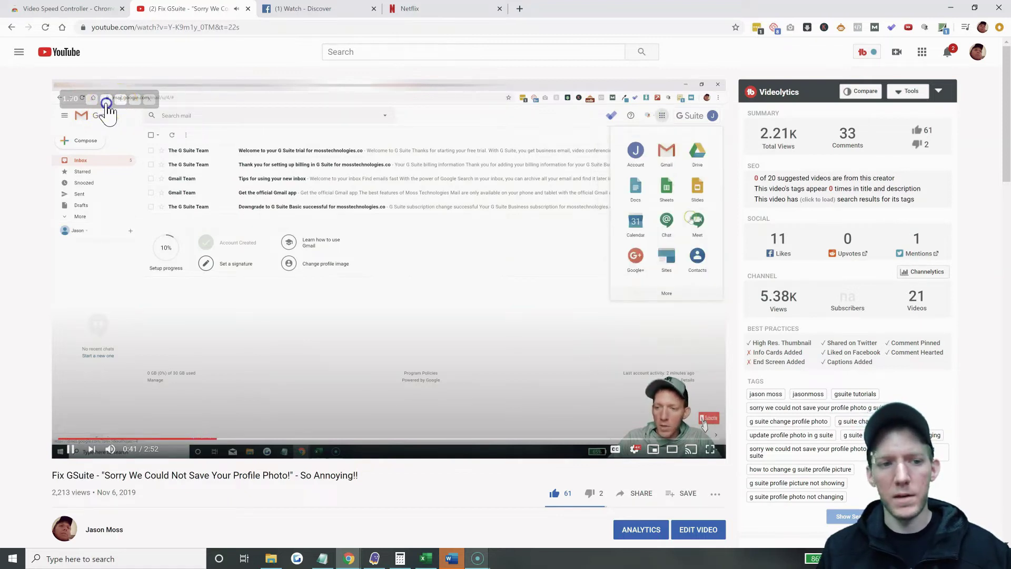
left_click(106, 101)
left_click(107, 101)
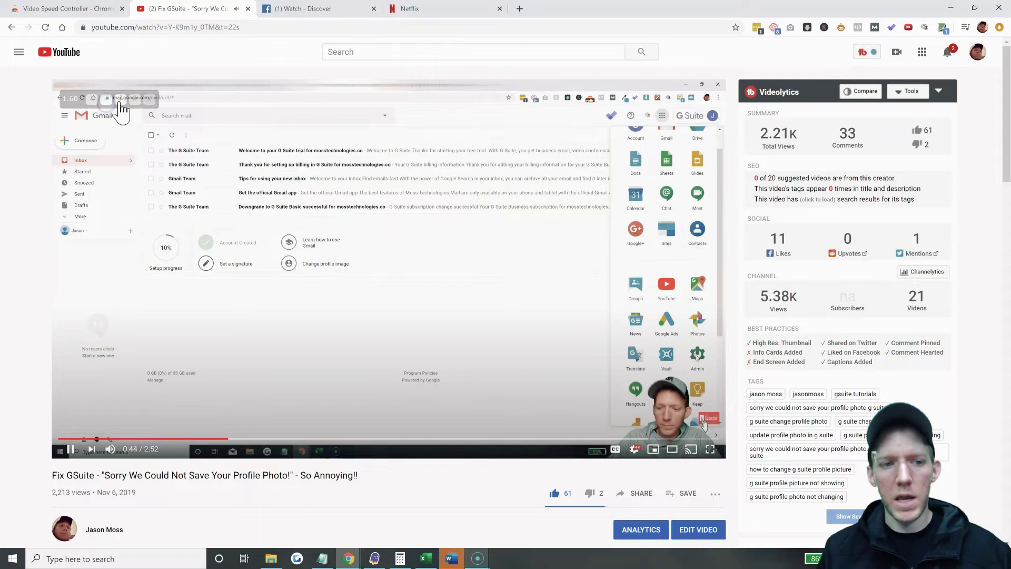
left_click(120, 101)
Raise the playback speed to 2.40, then on to 2.60
key("g")
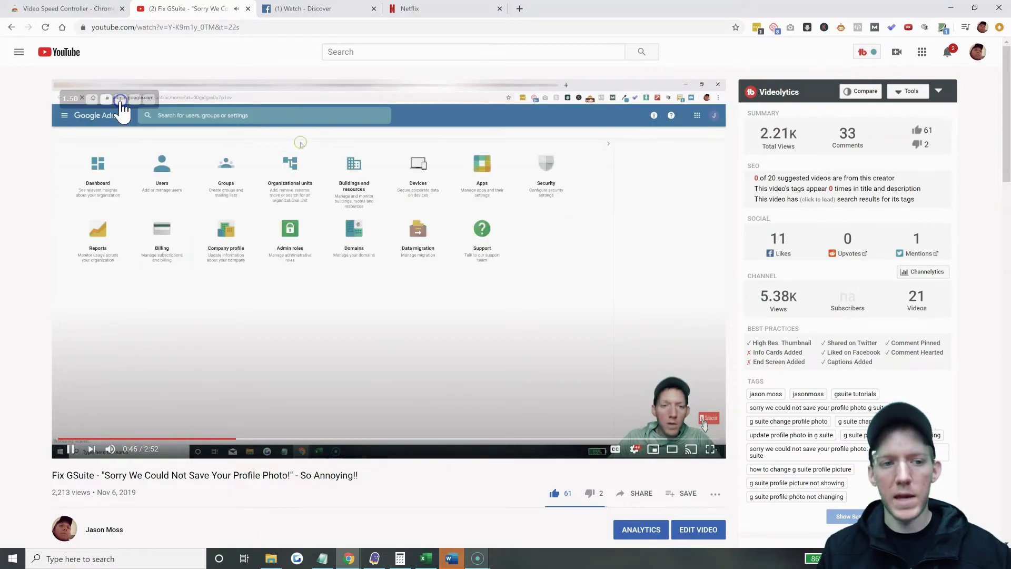
left_click(121, 102)
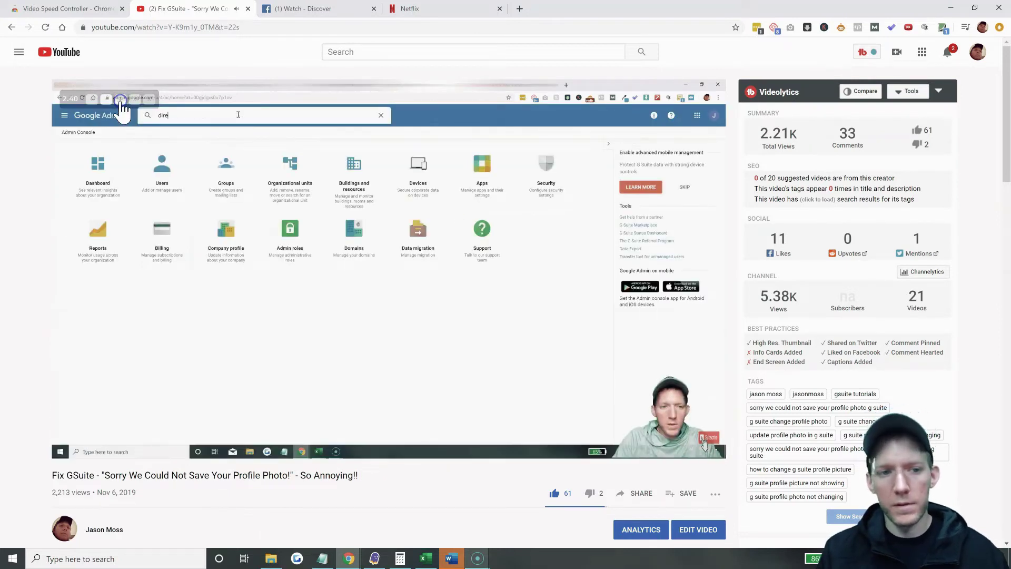
left_click(120, 101)
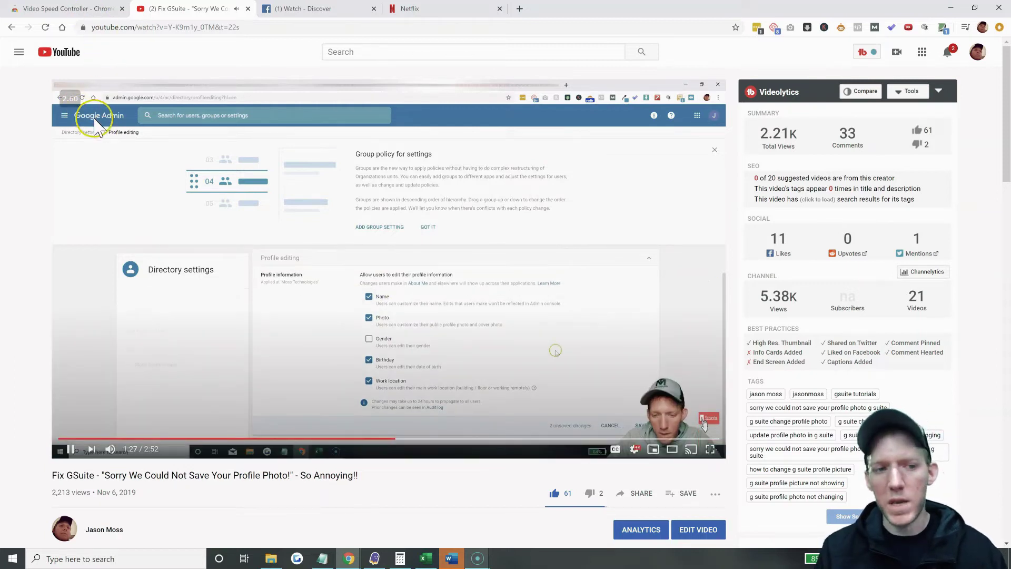
left_click(124, 105)
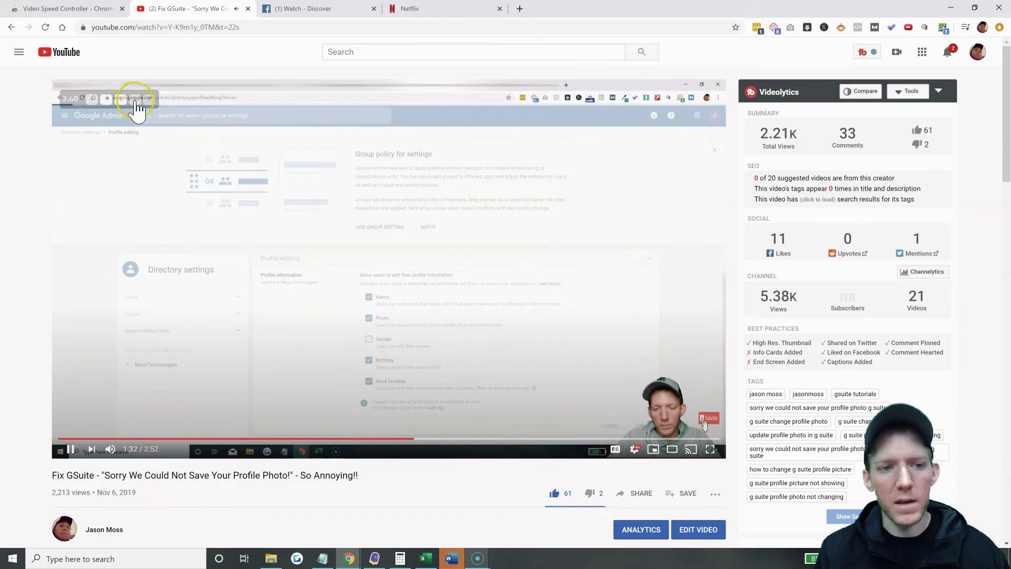
Skip ahead to 1:44, rewind a few seconds twice, and pause the video at 1:44
left_click(136, 106)
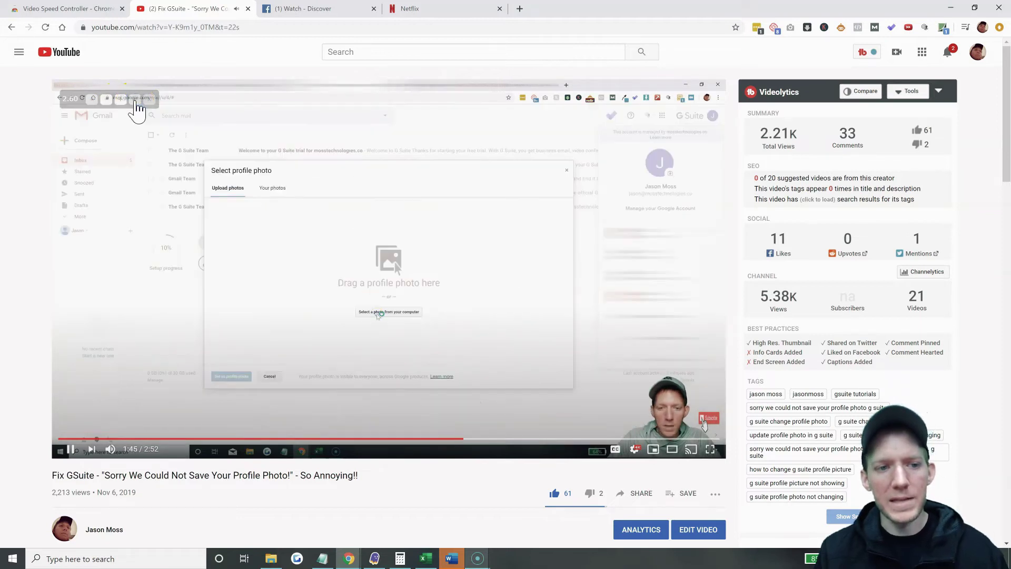
left_click(96, 105)
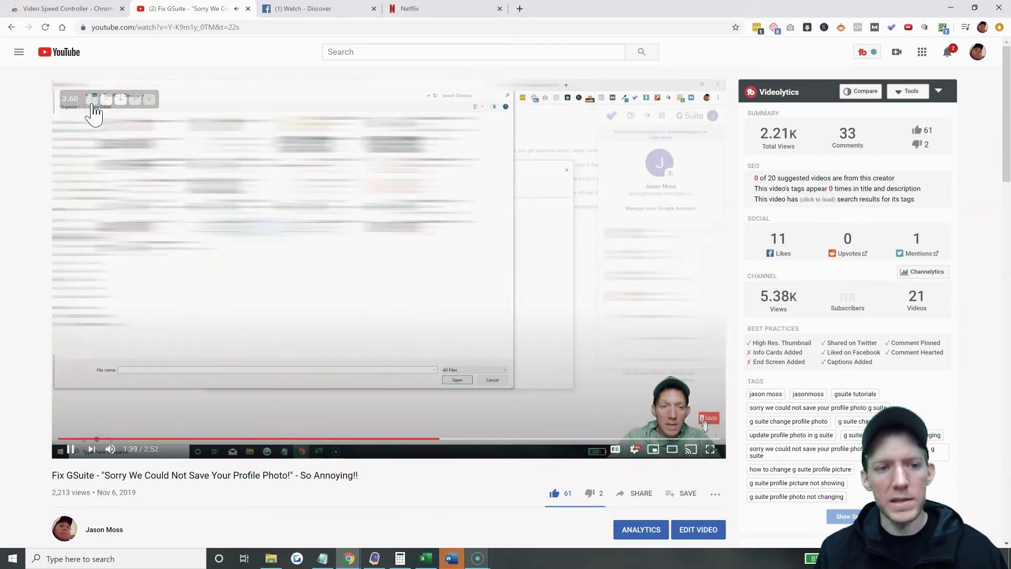
left_click(95, 106)
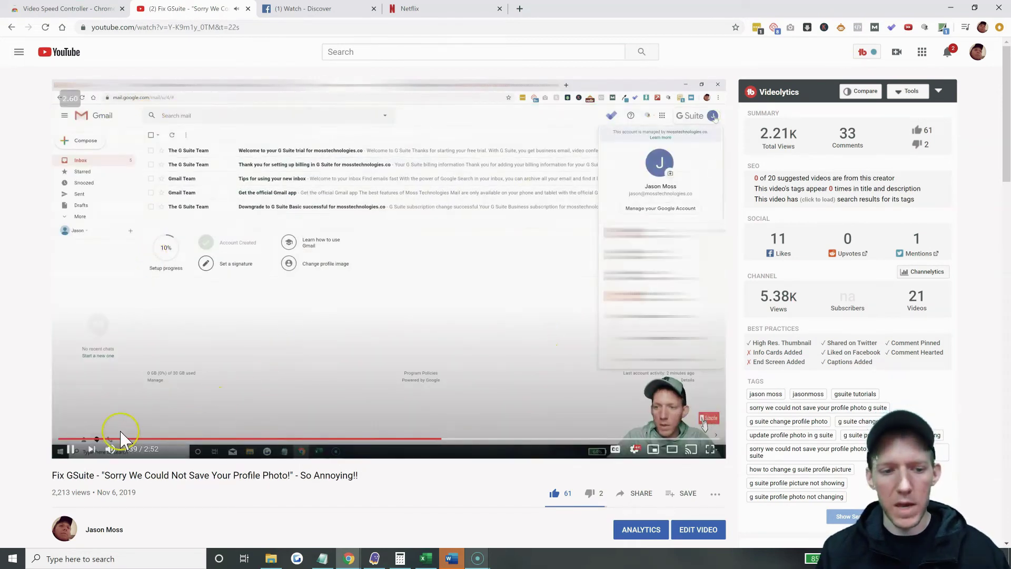
left_click(72, 451)
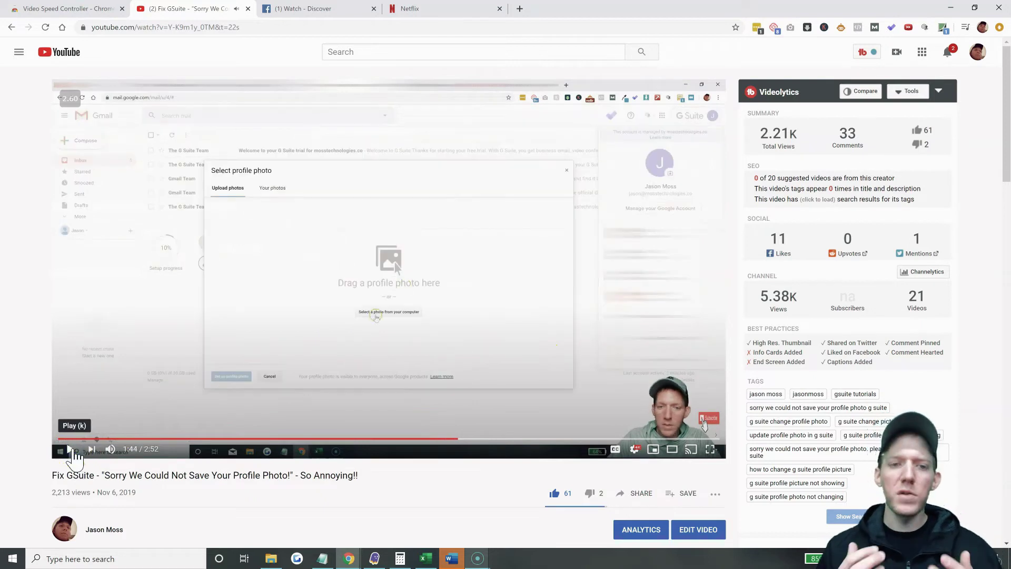
Start the 'I Was Trapped Underwater For 3 Days' video playing on Facebook Watch
left_click(315, 9)
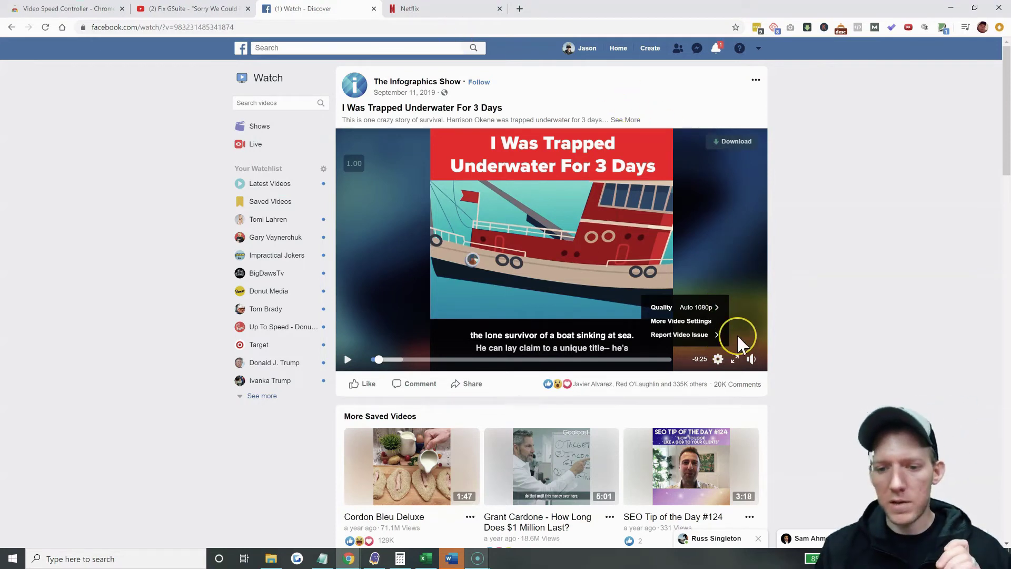
left_click(348, 359)
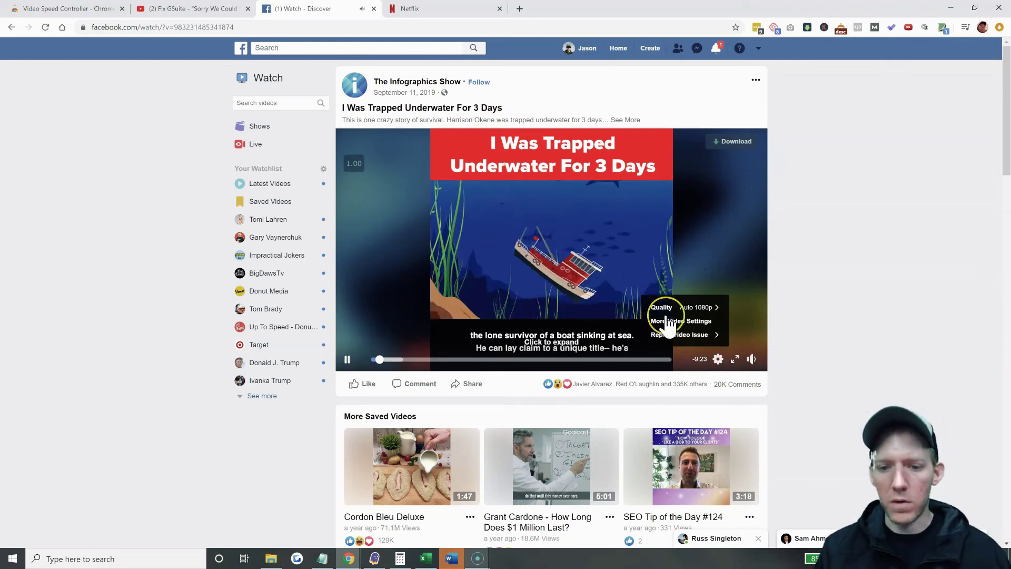
left_click(718, 360)
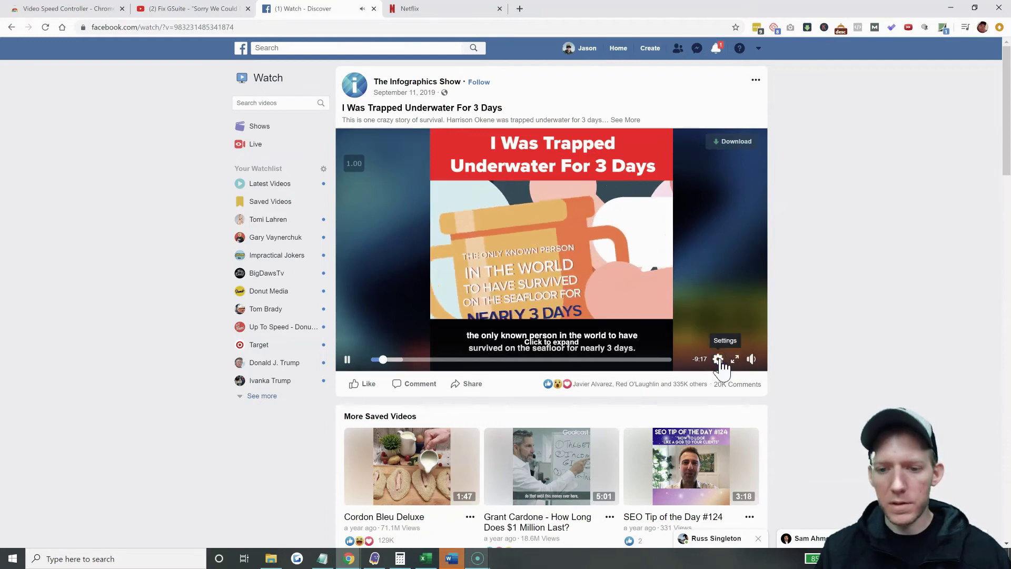
left_click(718, 359)
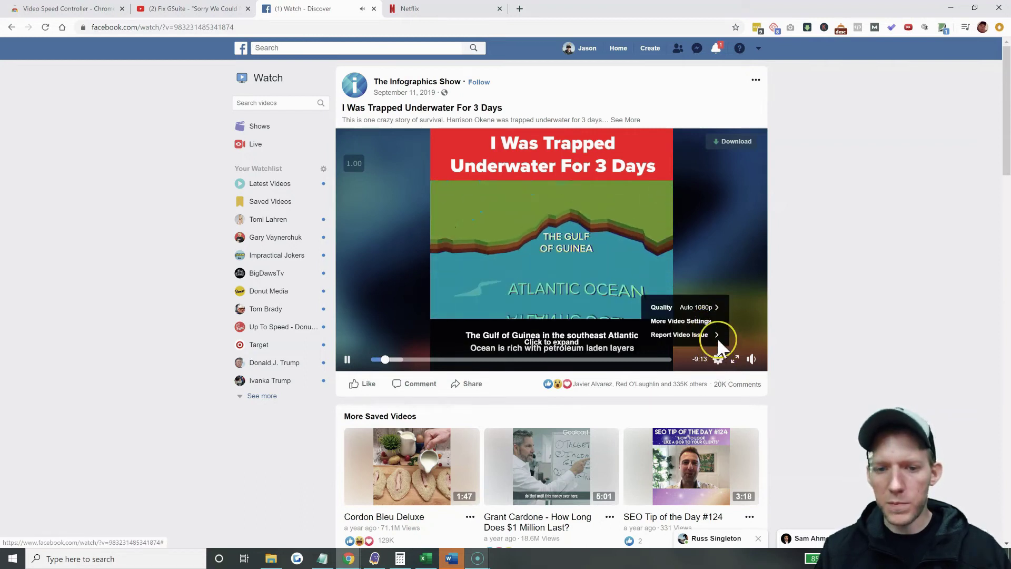
Raise the Facebook video's speed through 1.60 and 2.00 to 2.30, then pause it
mouse_move(357, 160)
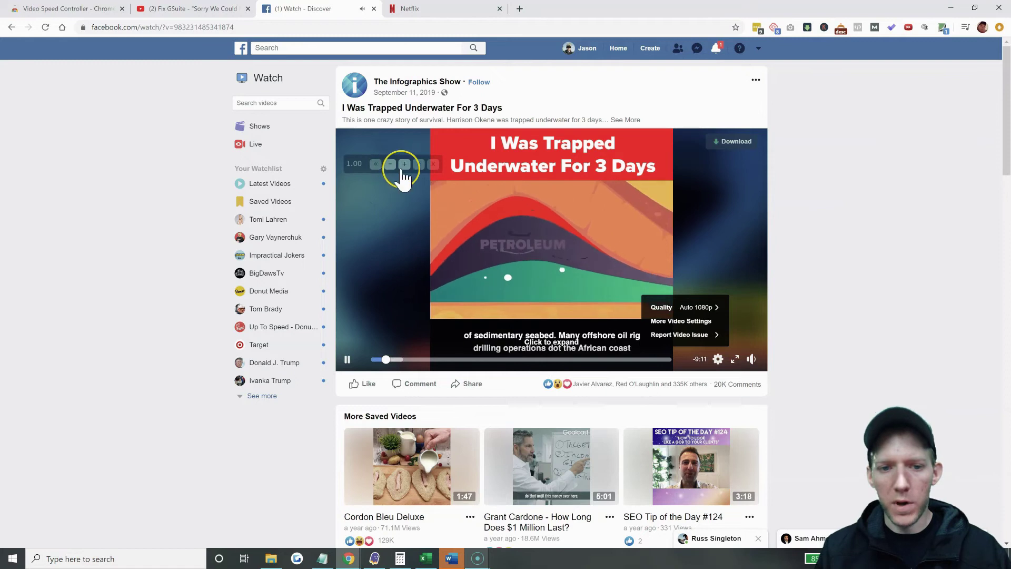
left_click(404, 164)
left_click(404, 164)
left_click(404, 164)
left_click(404, 164)
left_click(404, 164)
left_click(404, 165)
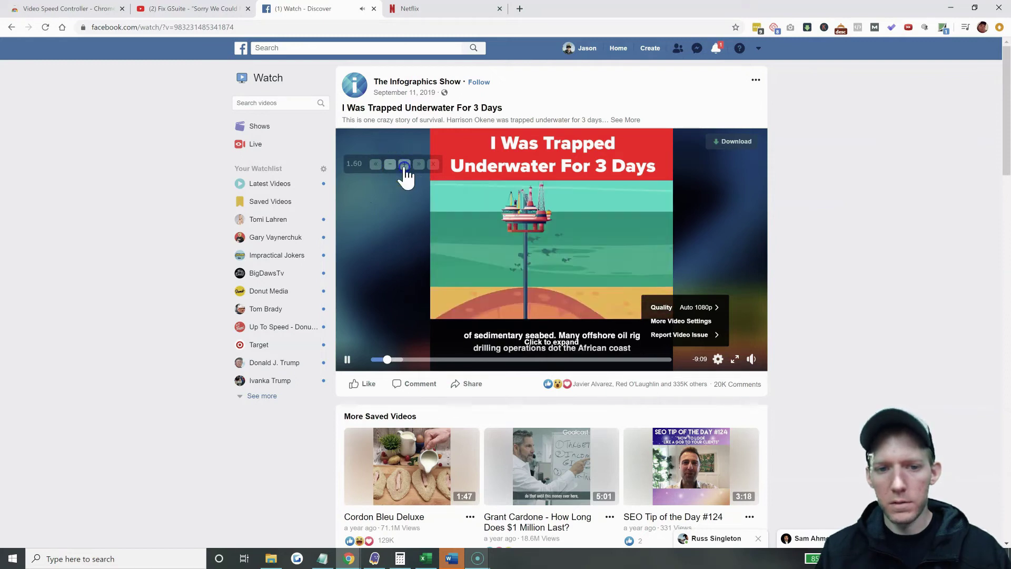
left_click(404, 164)
left_click(405, 164)
left_click(405, 164)
left_click(404, 165)
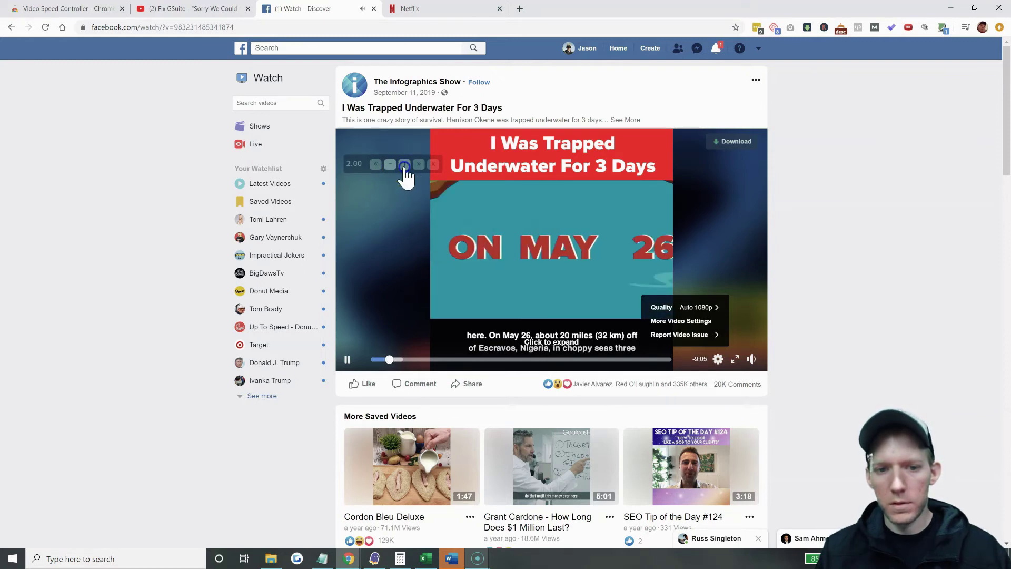
left_click(404, 164)
left_click(404, 165)
left_click(404, 165)
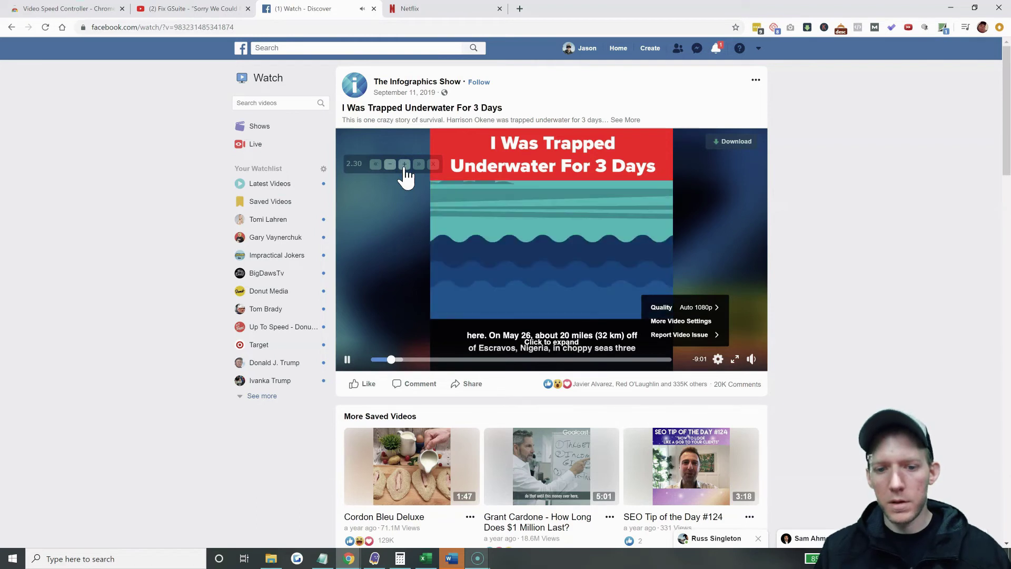
left_click(719, 359)
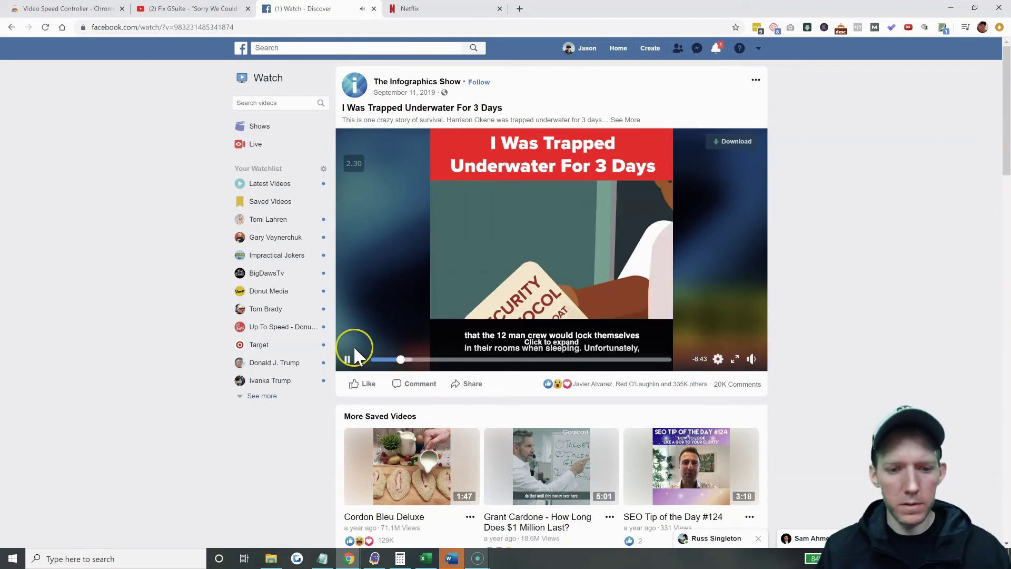
left_click(347, 360)
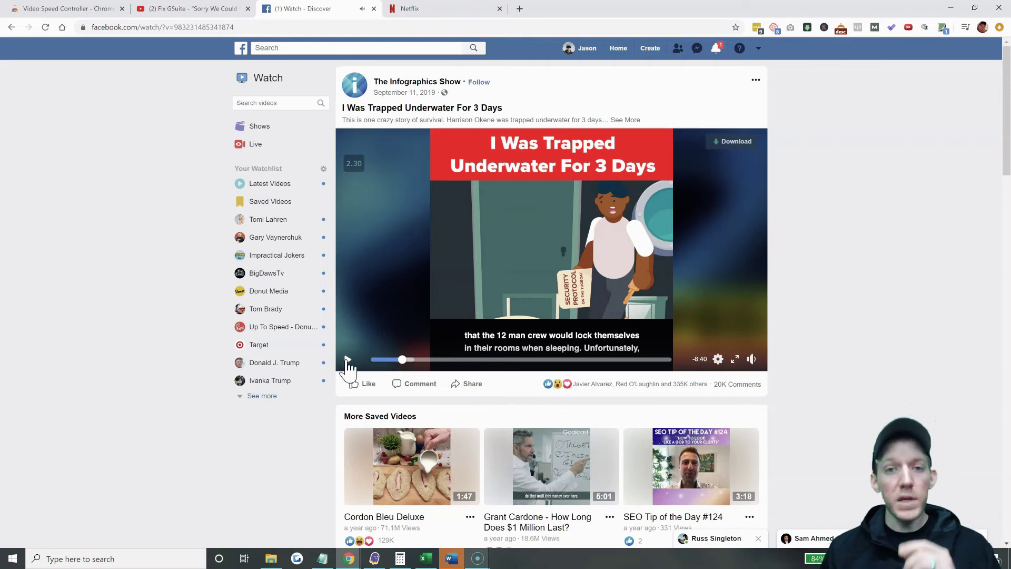
Switch to the Netflix tab showing The Devil We Know
left_click(436, 11)
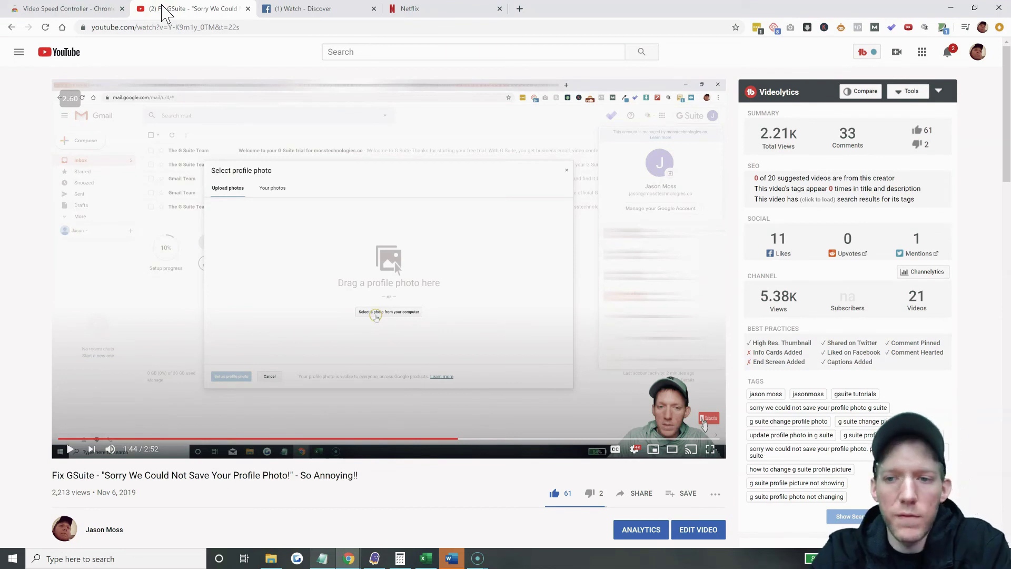
Return to the Video Speed Controller page in the Chrome Web Store
left_click(38, 12)
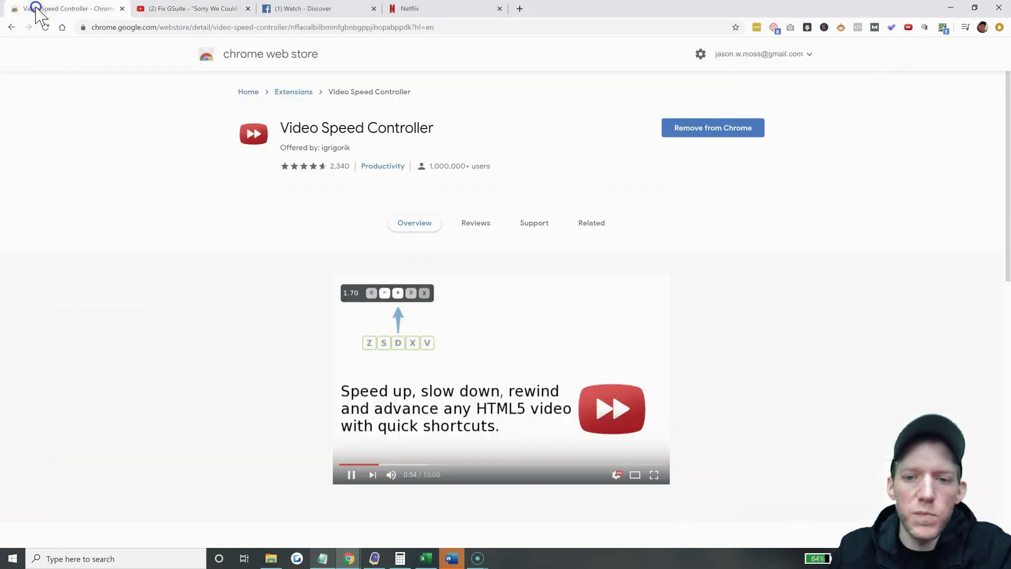
left_click(157, 177)
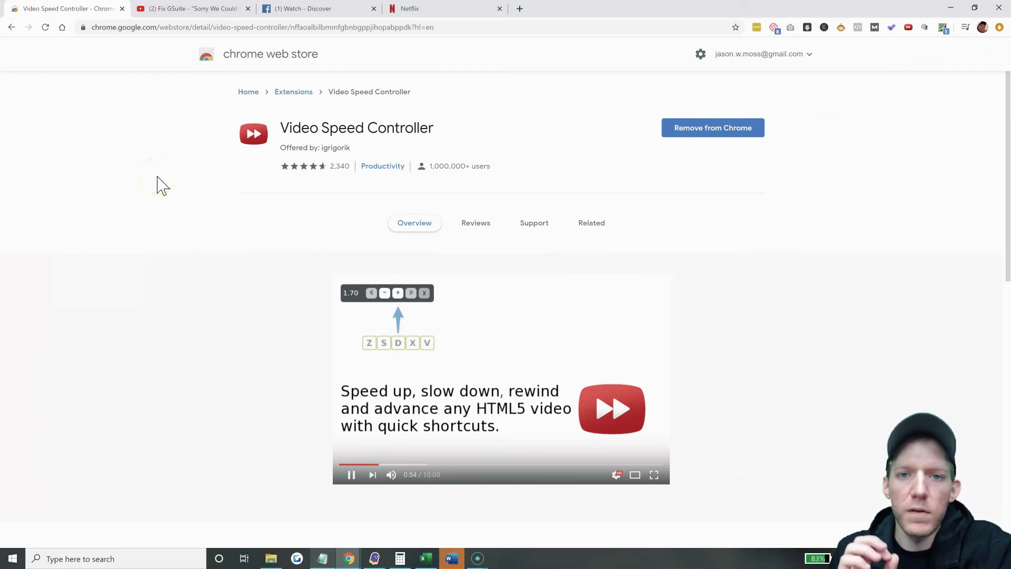